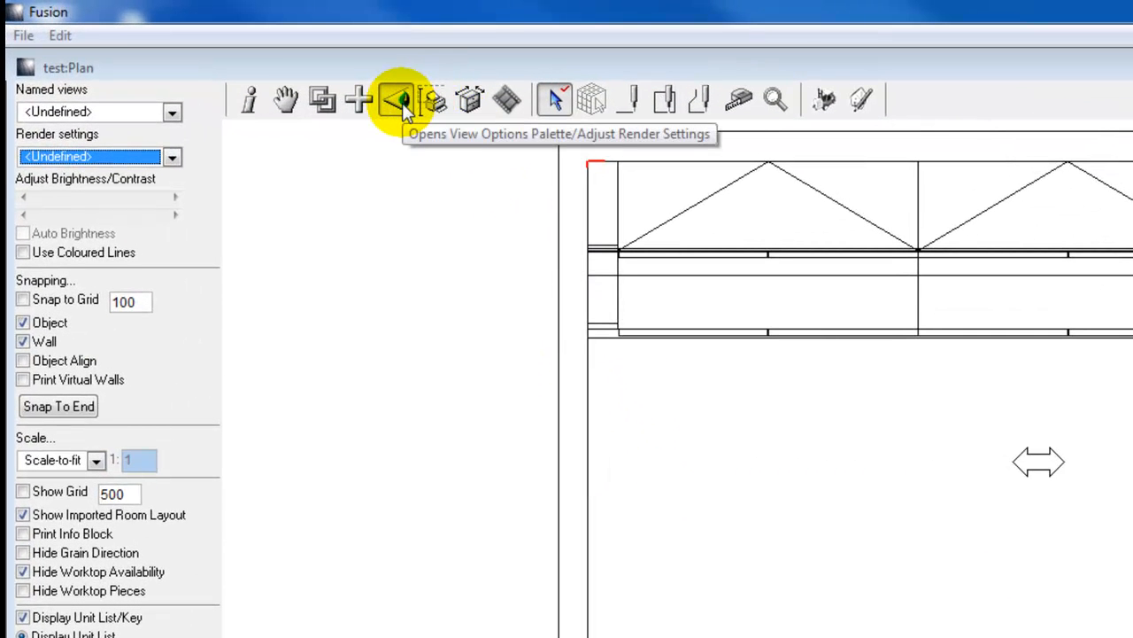
Step: Render the plan in Wire Frame and turn on coloured lines
click(132, 158)
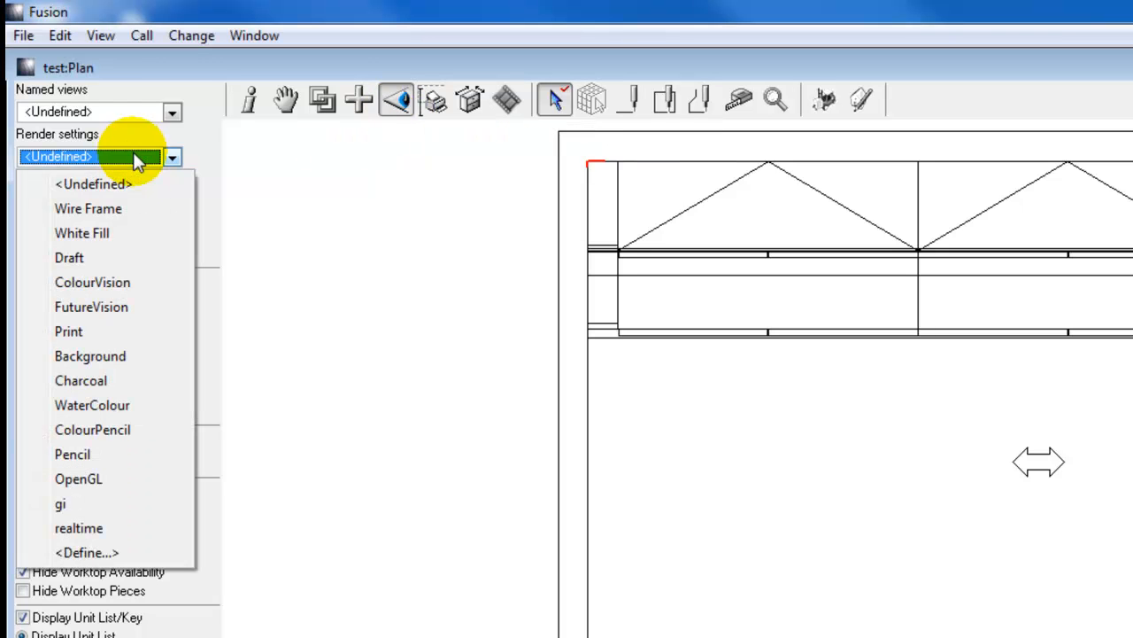
click(121, 212)
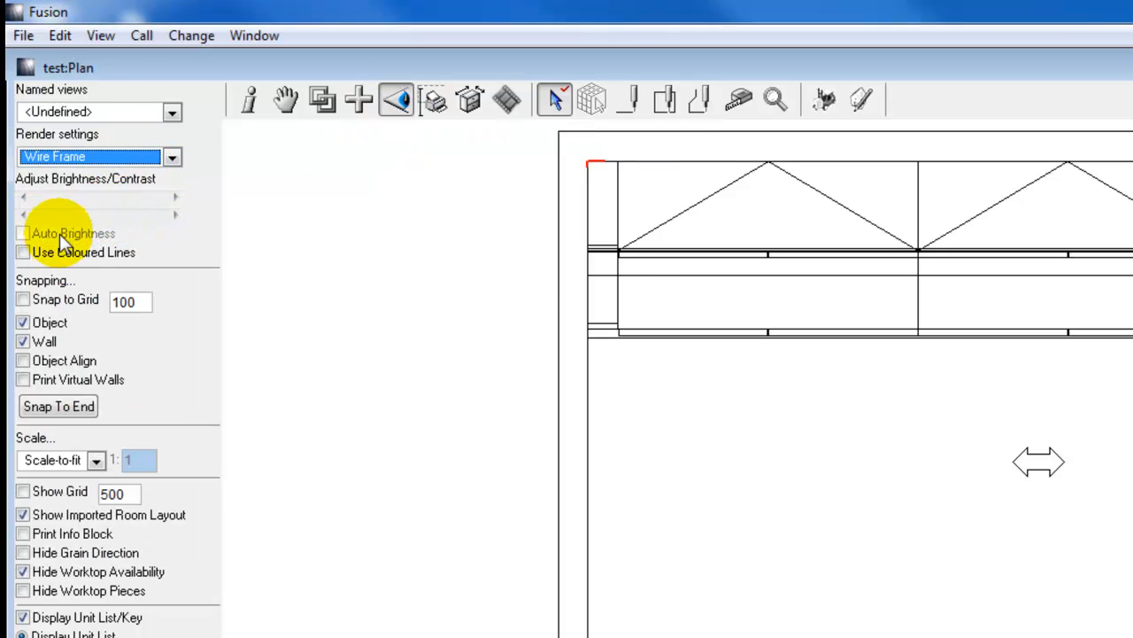
click(23, 253)
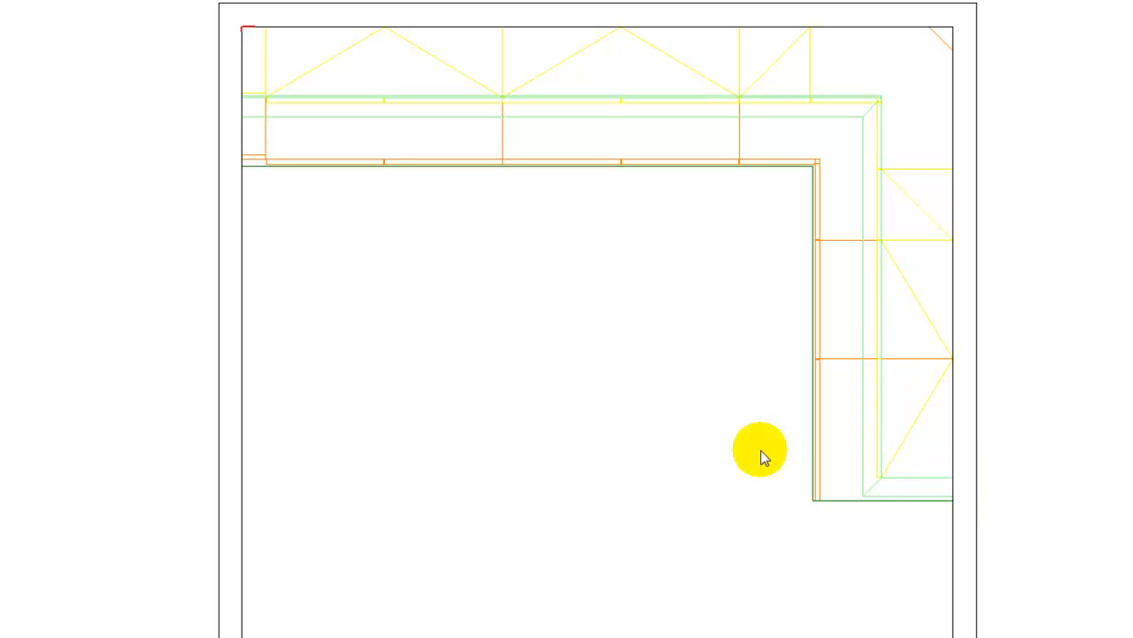
Step: Change the Walls layer's line colour to the basic blue with RGB 0, 128, 255
click(148, 32)
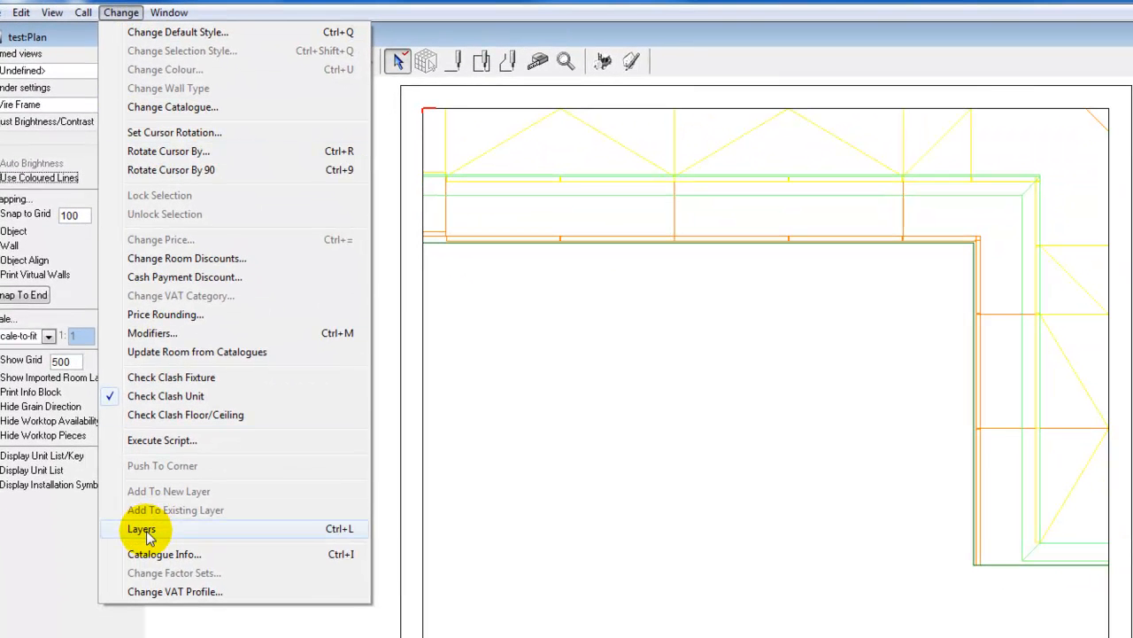
click(175, 634)
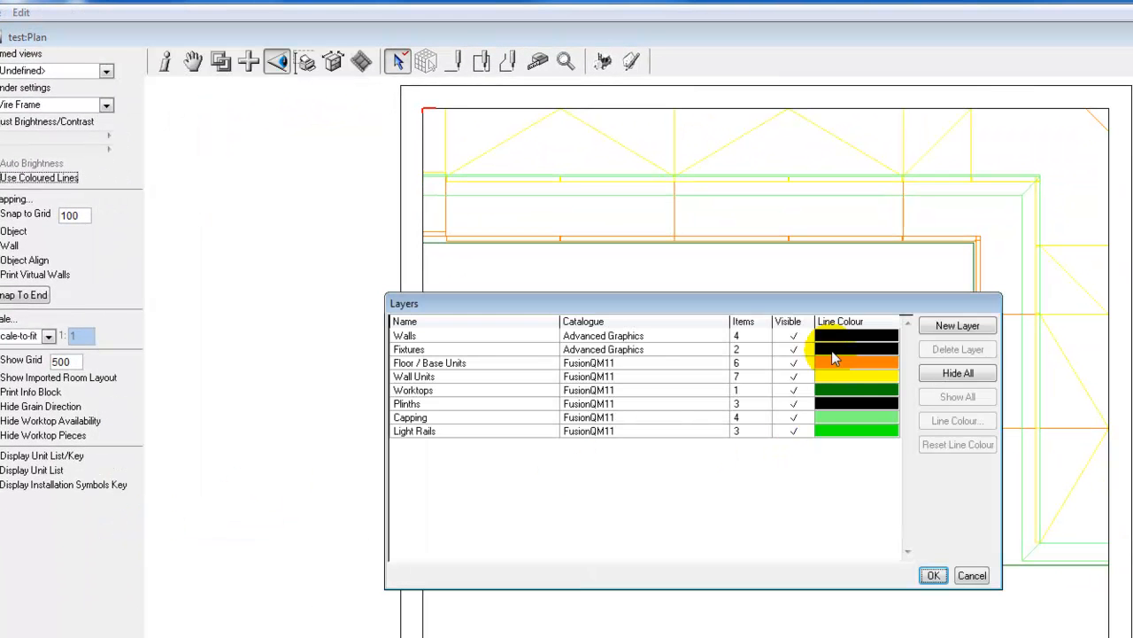
click(846, 340)
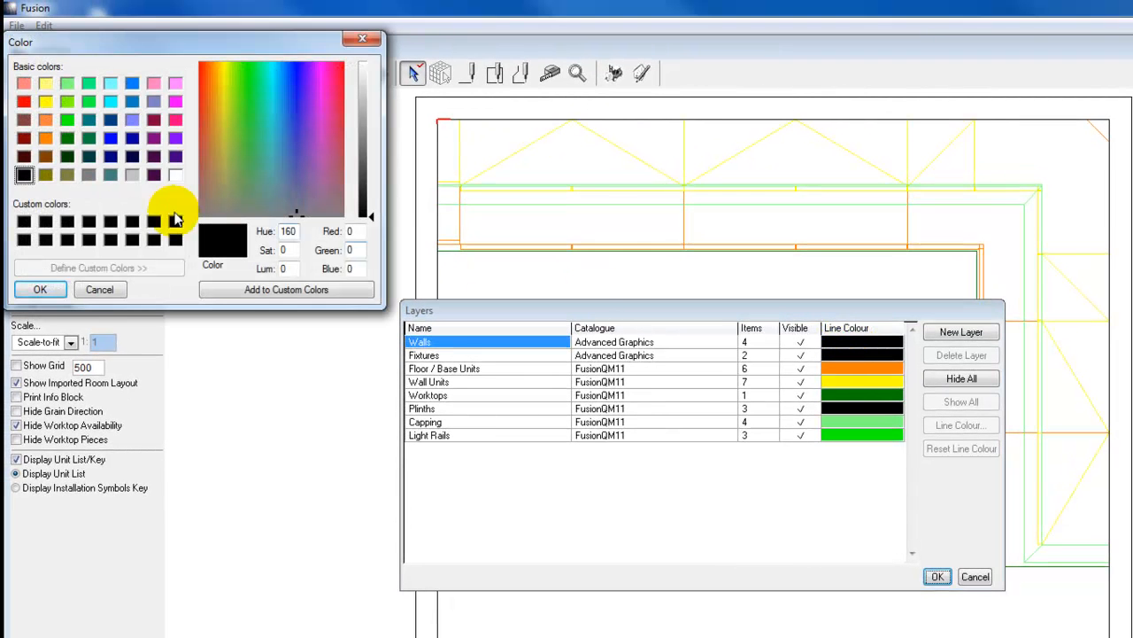
click(131, 84)
click(34, 289)
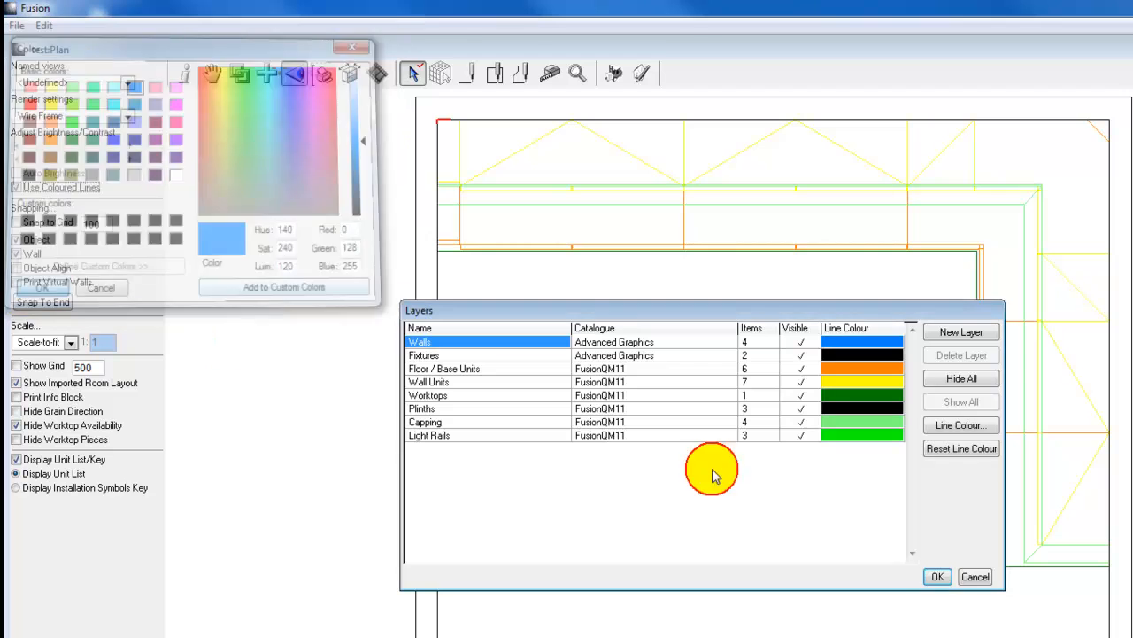
click(937, 576)
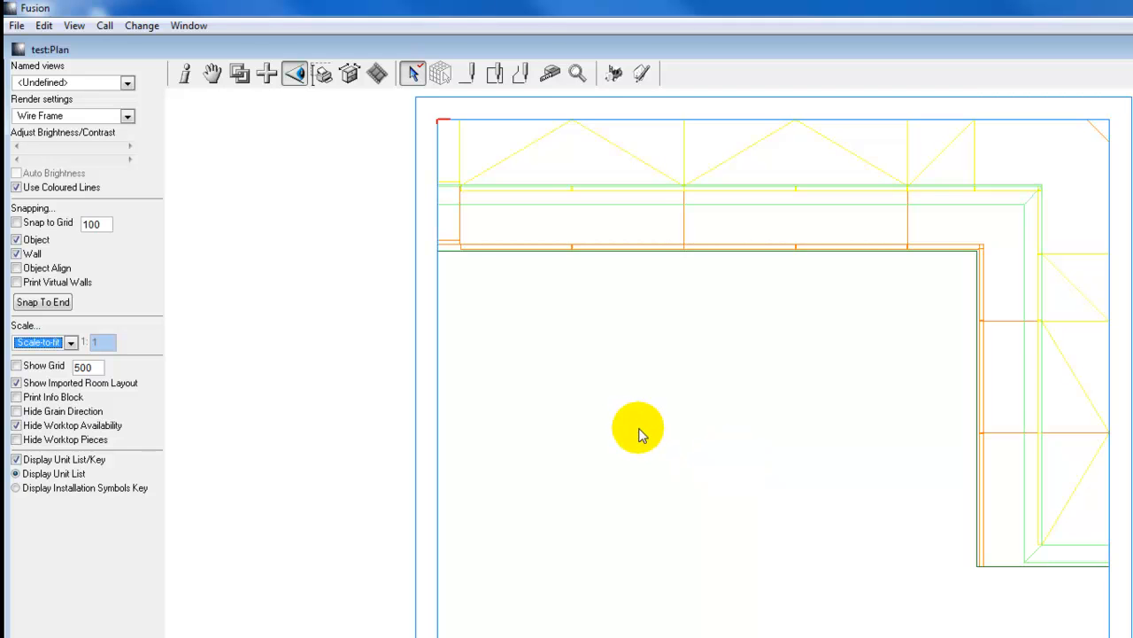
Step: Apply Auto Dimension to the kitchen plan
right_click(660, 291)
mouse_move(713, 337)
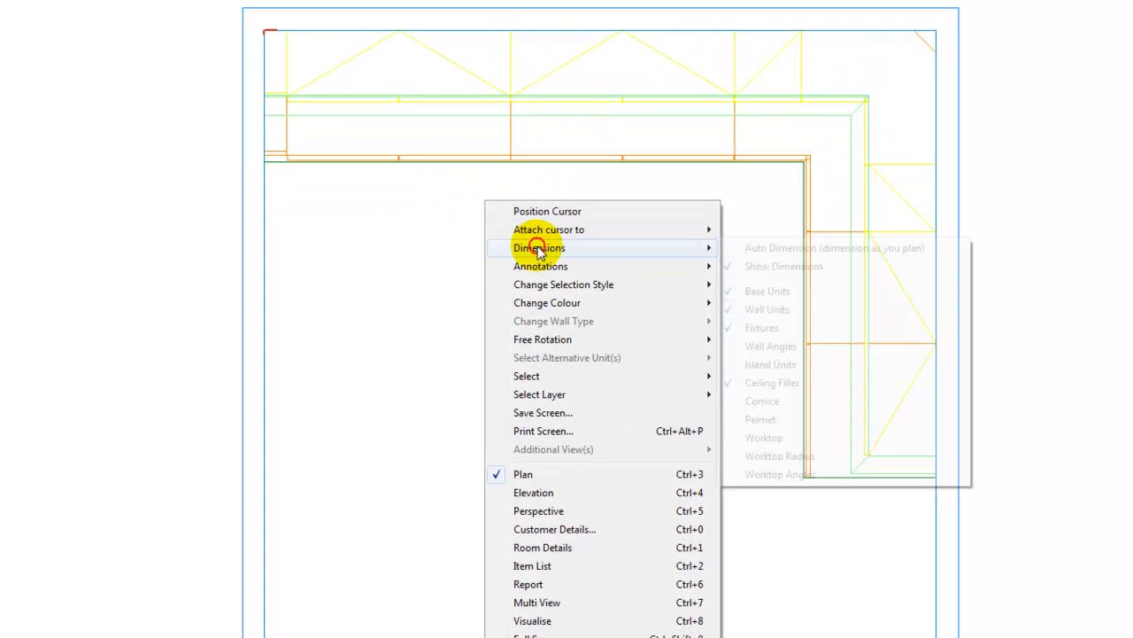
click(766, 247)
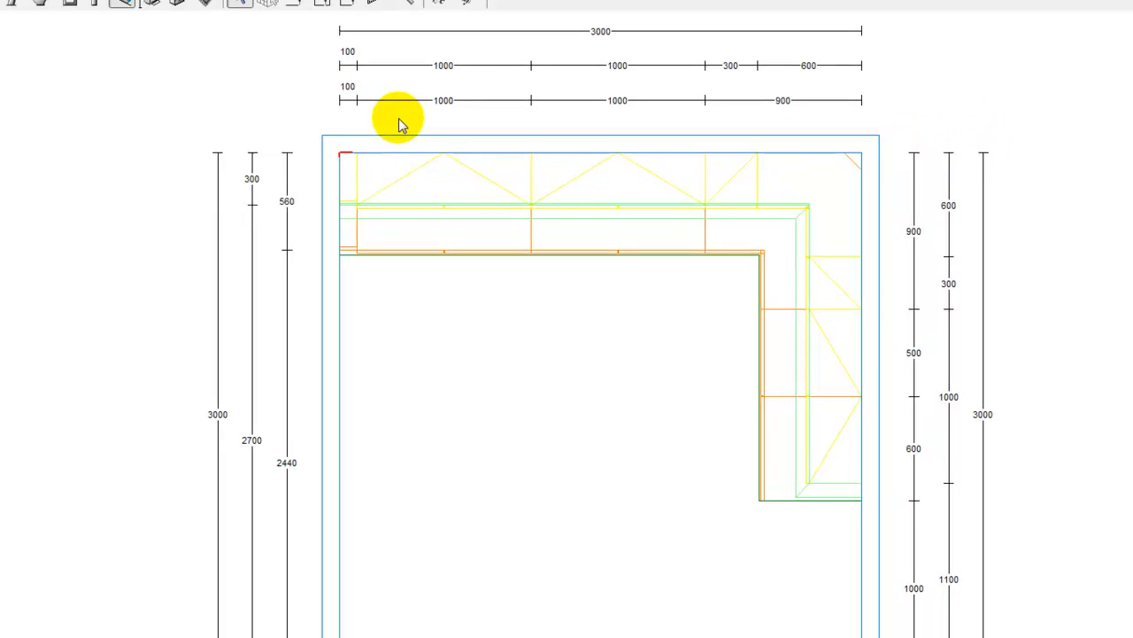
Step: Set the dimension line style to a hollow arrowhead ending against a bar
click(180, 66)
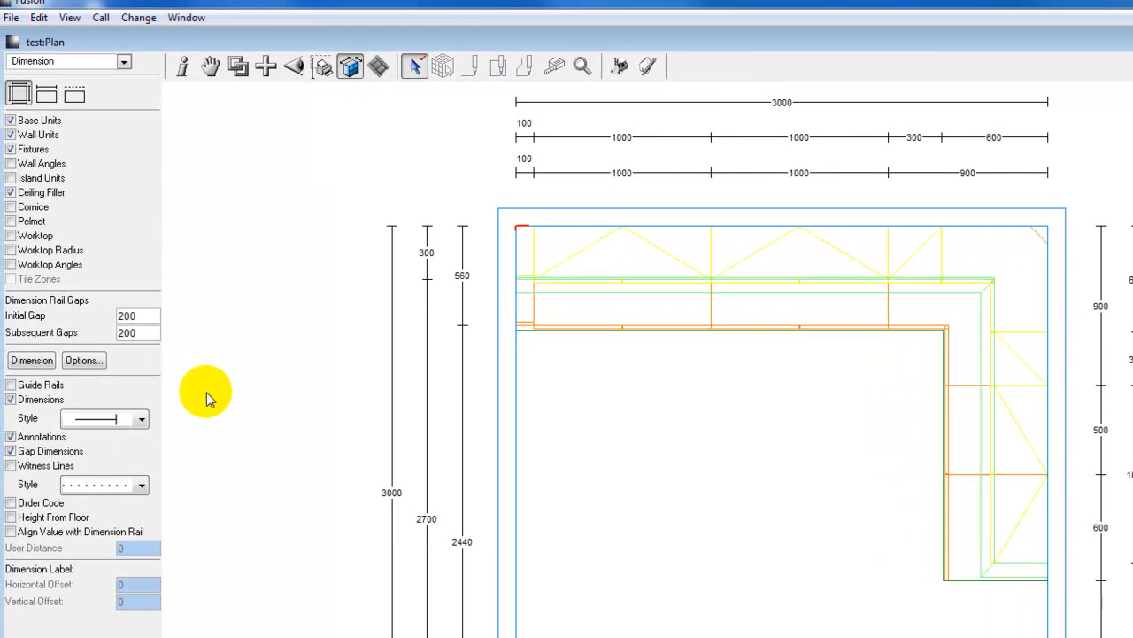
click(141, 419)
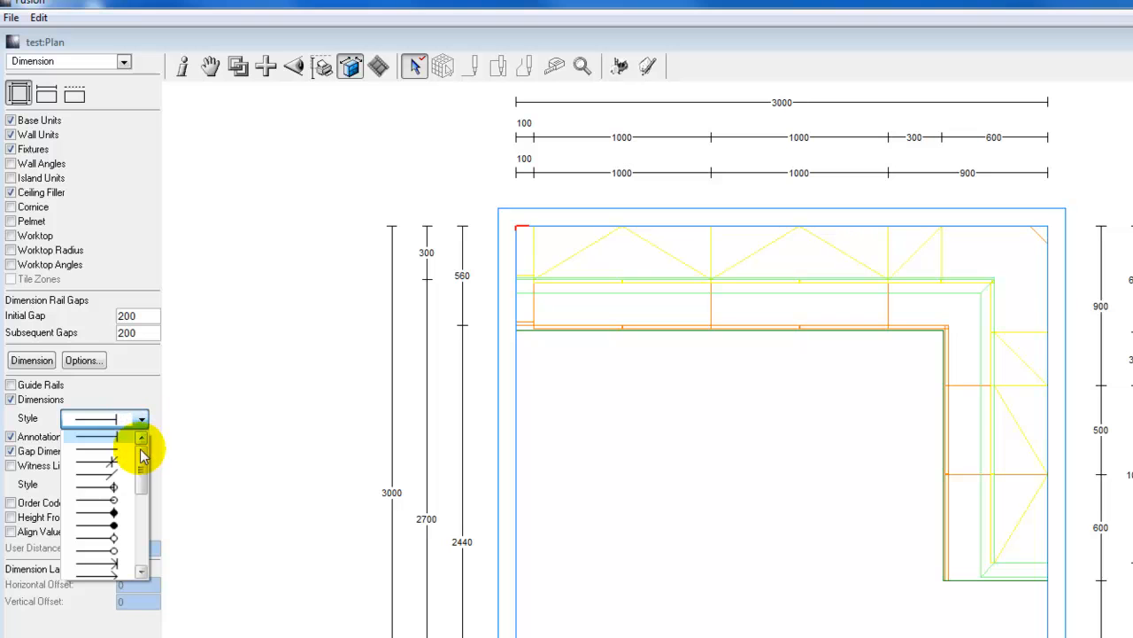
drag(141, 485, 143, 520)
key(Up)
key(Up)
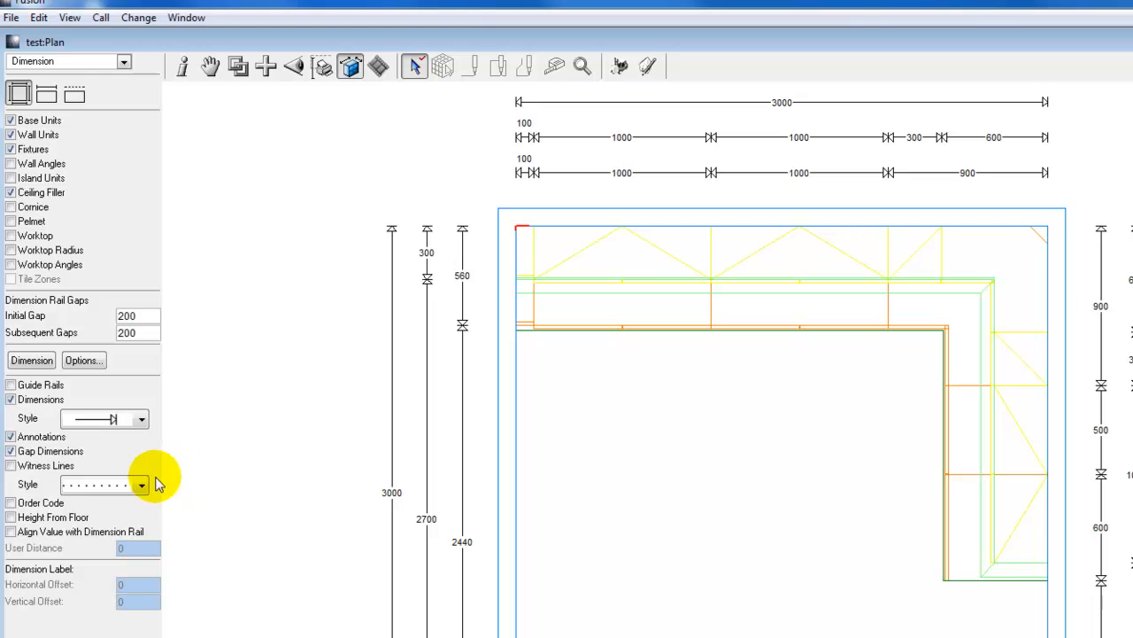
Step: Turn on witness lines for the dimensions and give them the dash-dot style
click(10, 466)
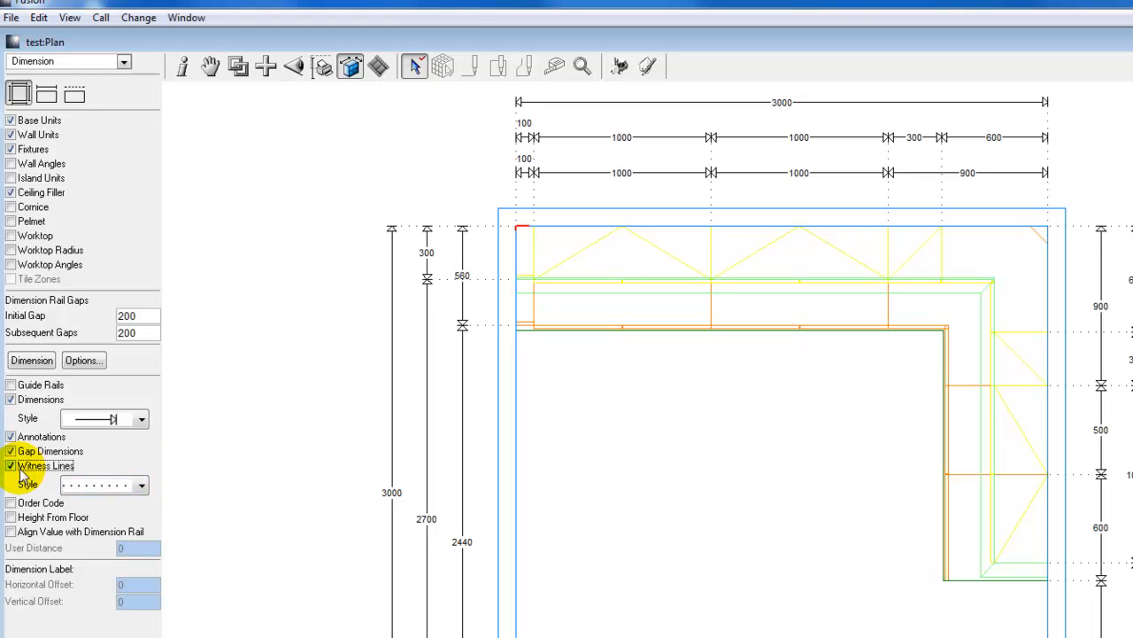
click(141, 487)
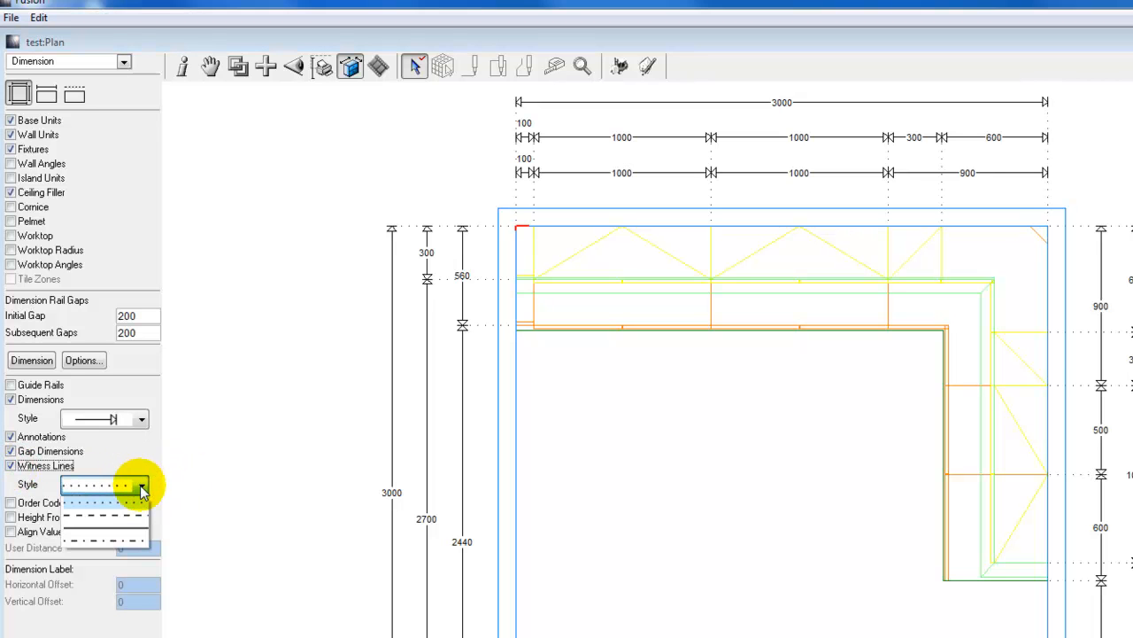
click(86, 542)
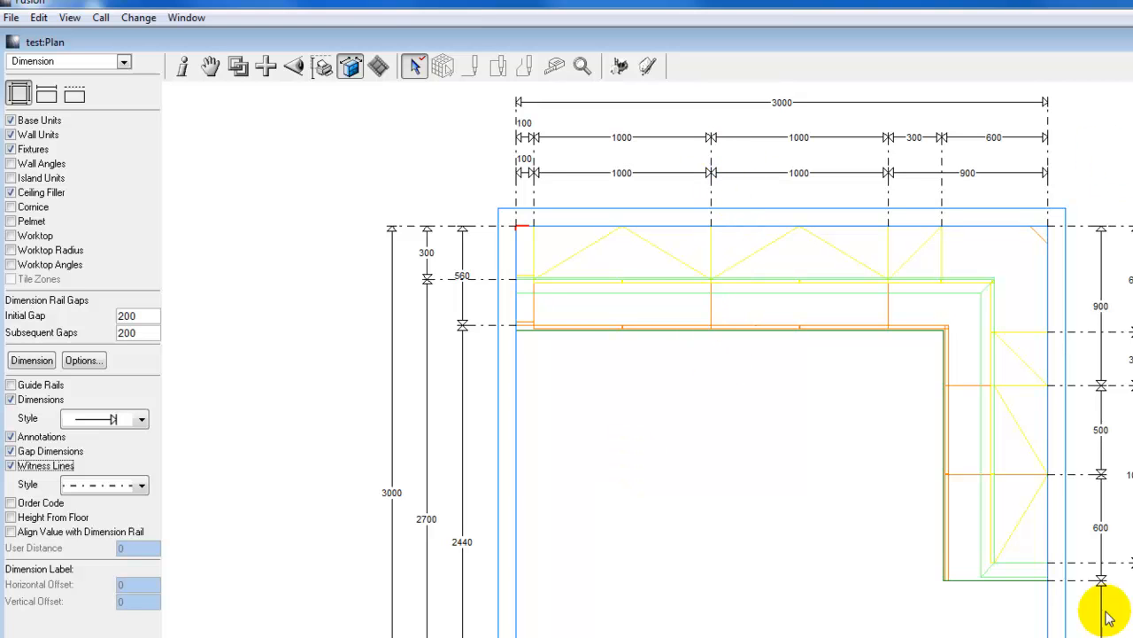
Step: Add a manual annotation reading "Custom Annotion" with a solid arrowhead end style and place it inside the room below the upper run of base units
click(108, 65)
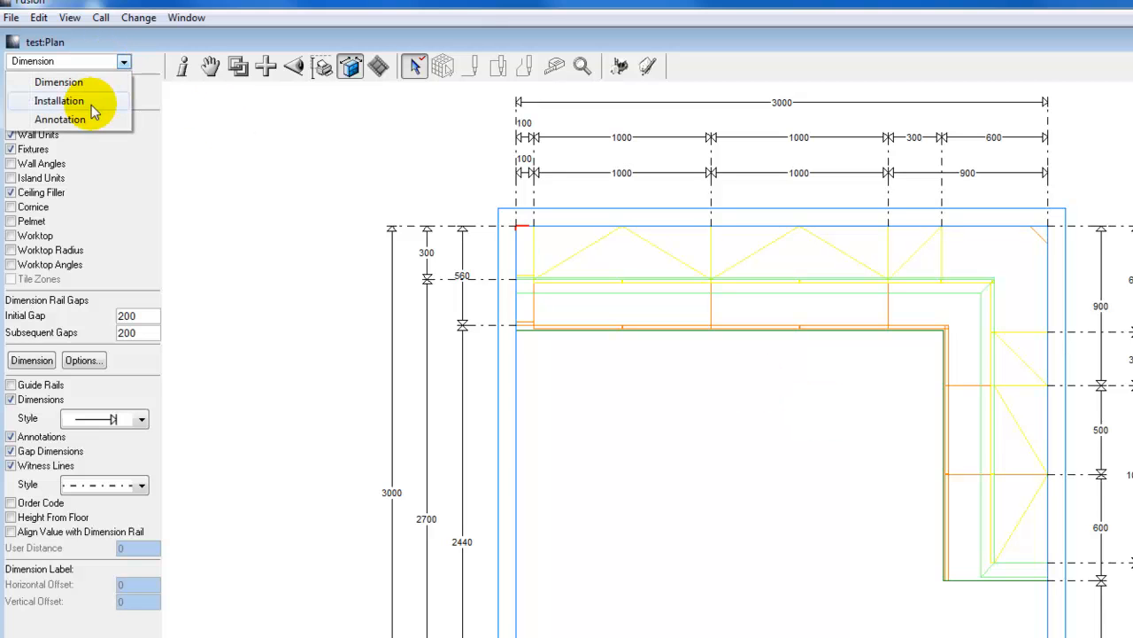
click(62, 118)
click(48, 96)
text(Custom Annotion)
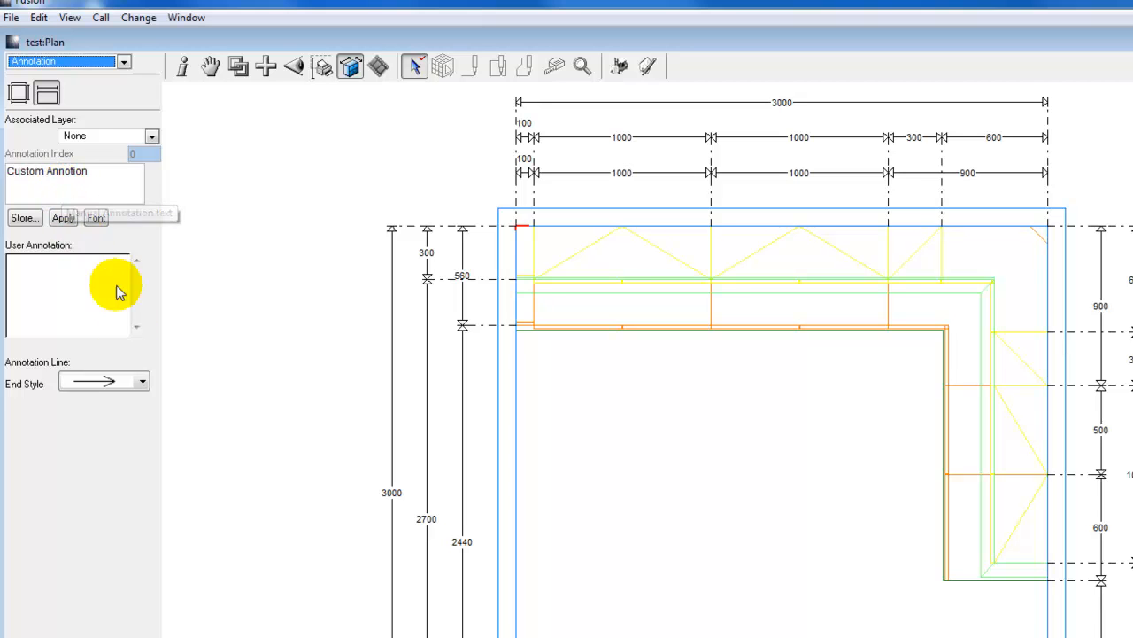
click(141, 381)
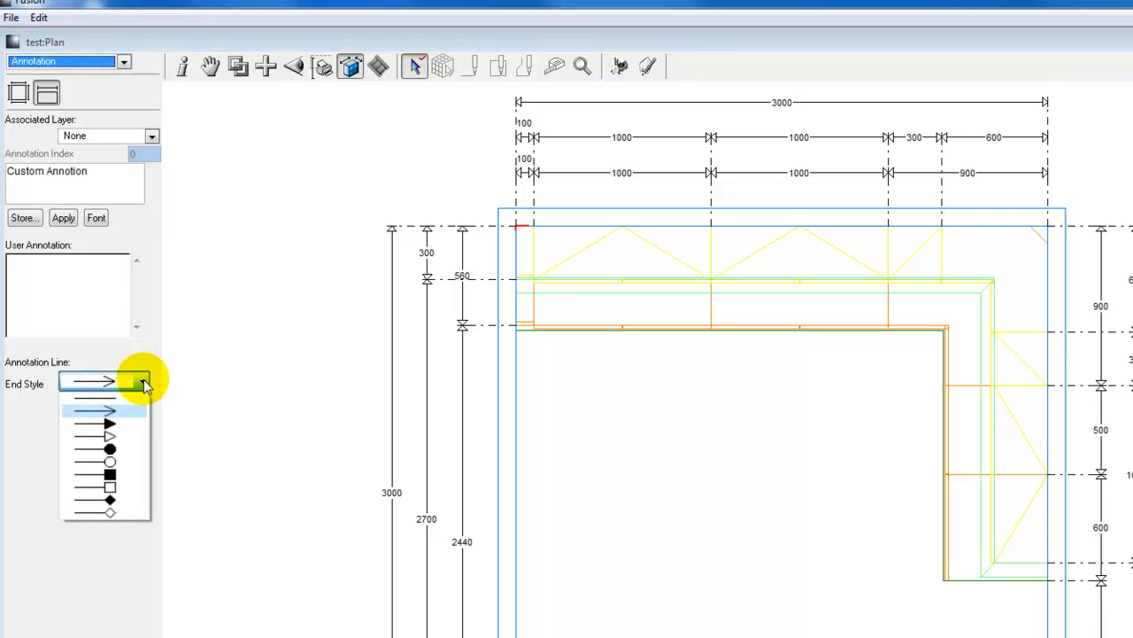
click(121, 423)
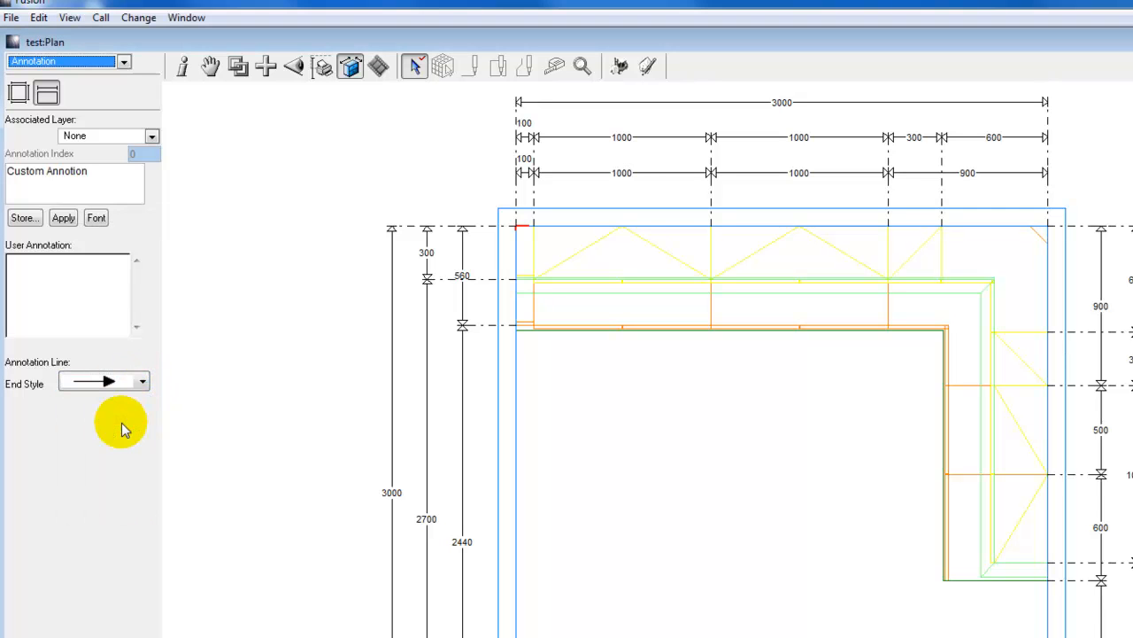
click(63, 217)
drag(516, 225, 631, 397)
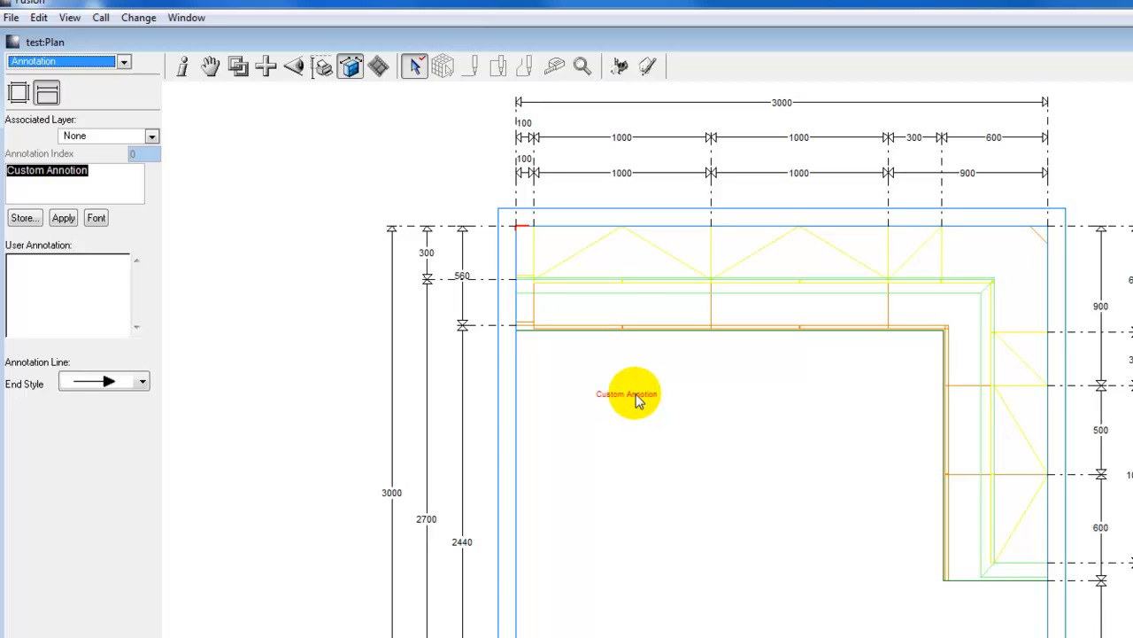
Step: Draw a leader line with two bends from the annotation text to the second 1000 mm base unit on the upper wall
click(636, 397)
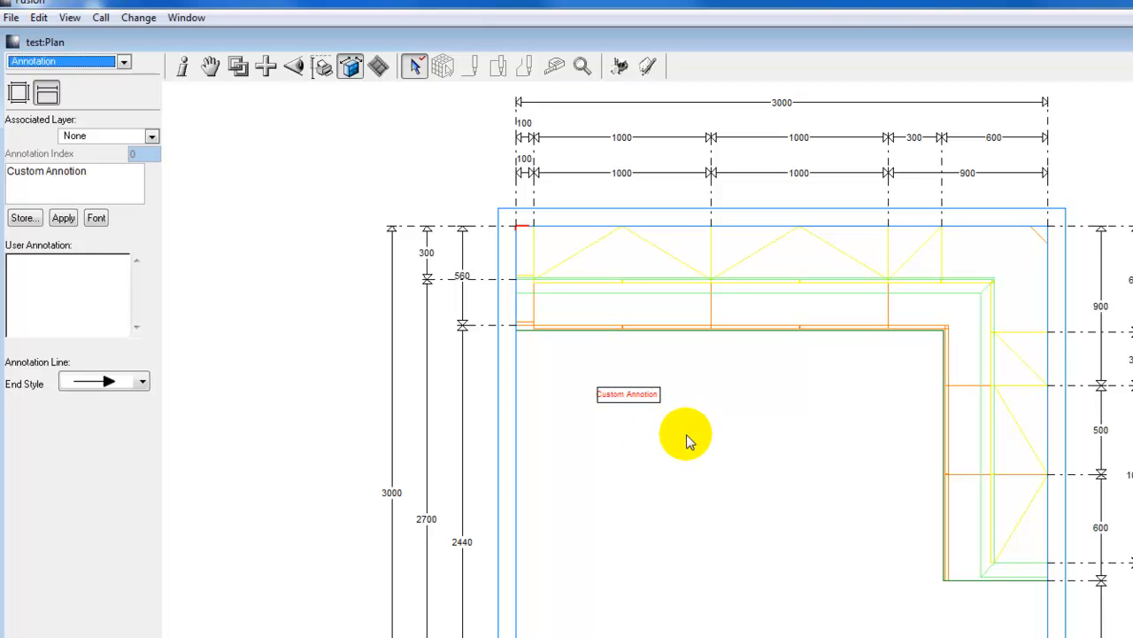
mouse_move(682, 435)
mouse_down()
mouse_move(730, 433)
mouse_move(583, 300)
mouse_move(596, 322)
mouse_move(691, 316)
mouse_move(654, 331)
mouse_move(642, 370)
mouse_move(658, 309)
mouse_move(637, 314)
mouse_move(657, 318)
mouse_move(647, 314)
mouse_move(635, 359)
mouse_move(653, 353)
mouse_up()
drag(749, 355, 760, 351)
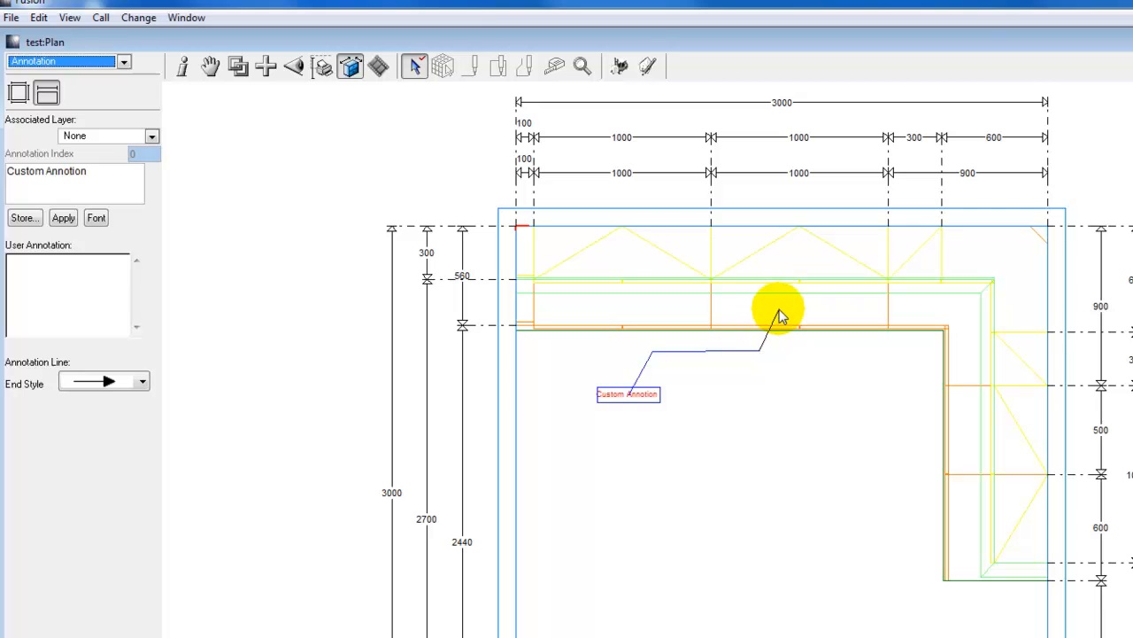
click(778, 315)
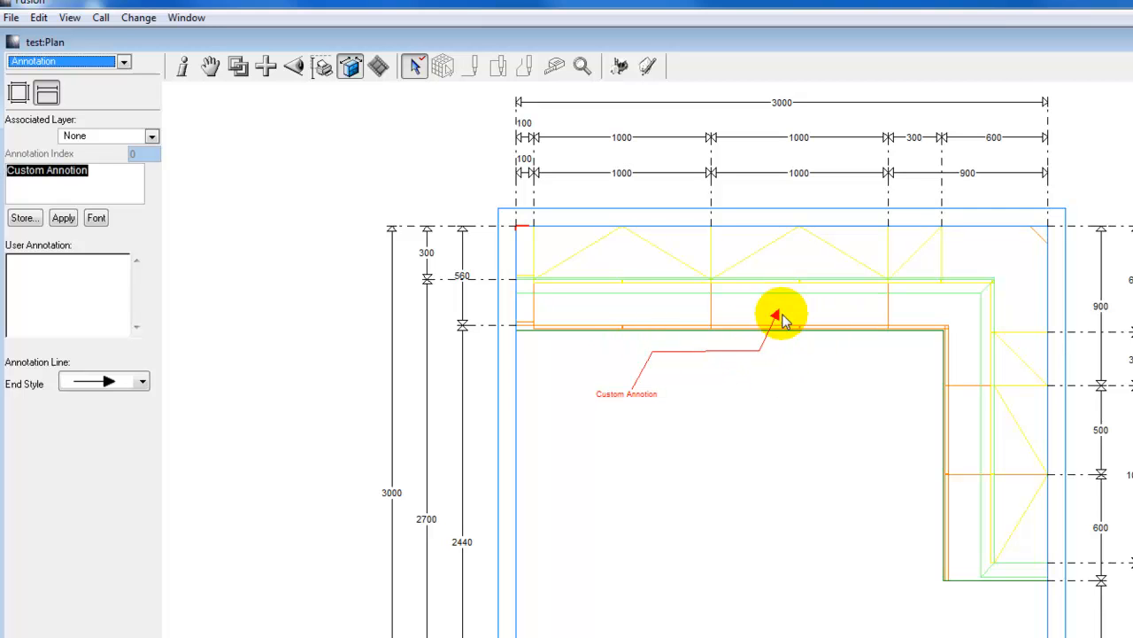
Step: Change the annotation line's end style to a solid circle and apply it to the placed annotation
click(140, 382)
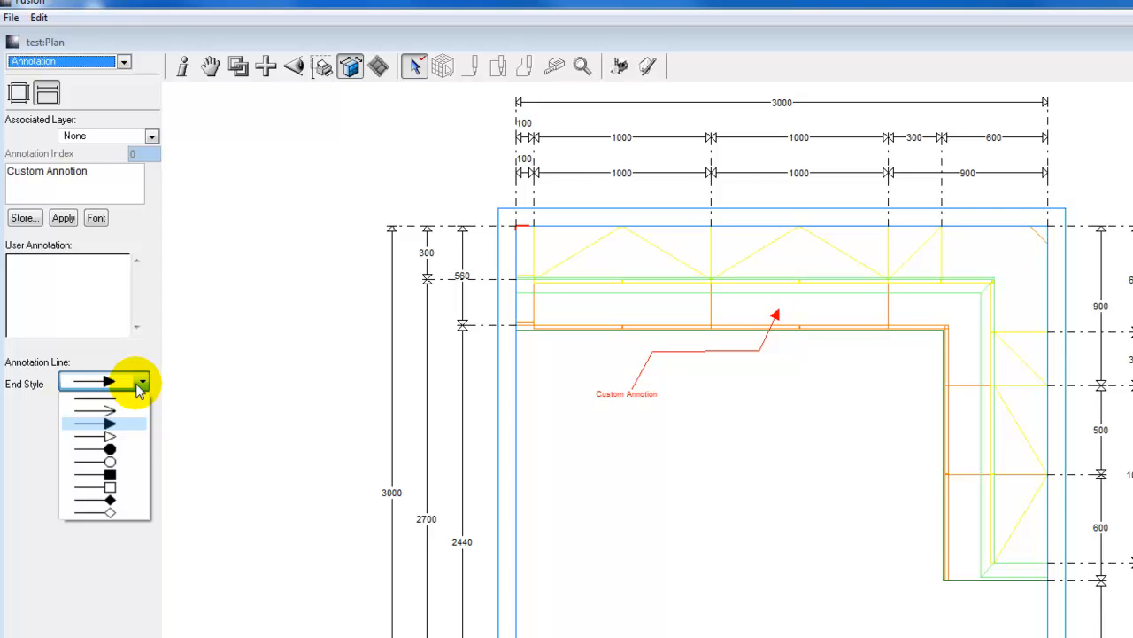
click(110, 449)
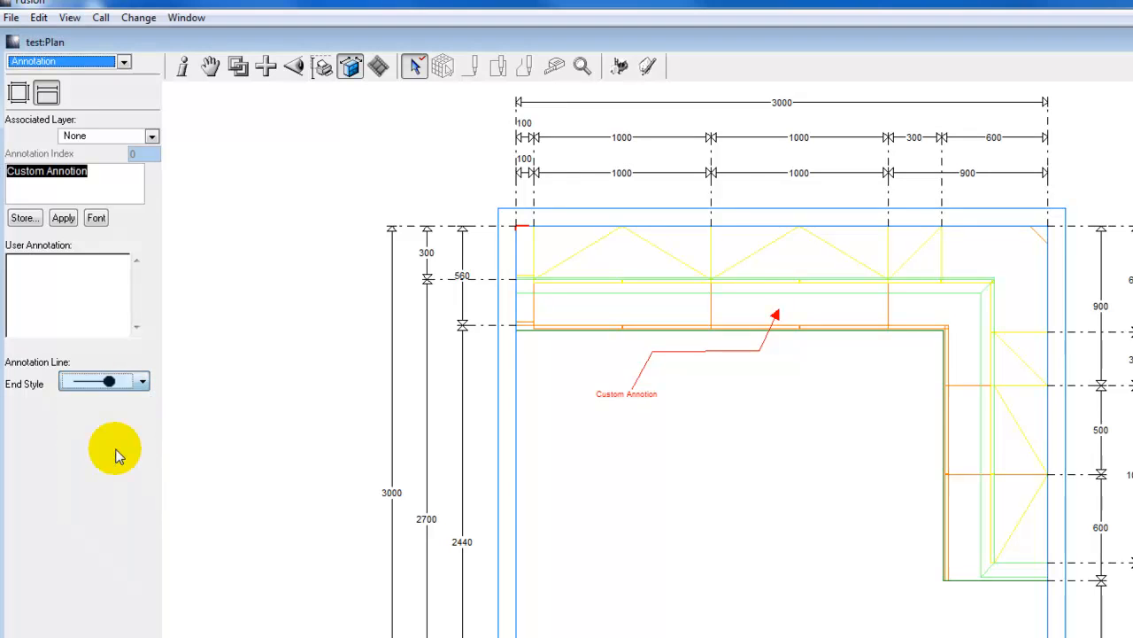
click(63, 219)
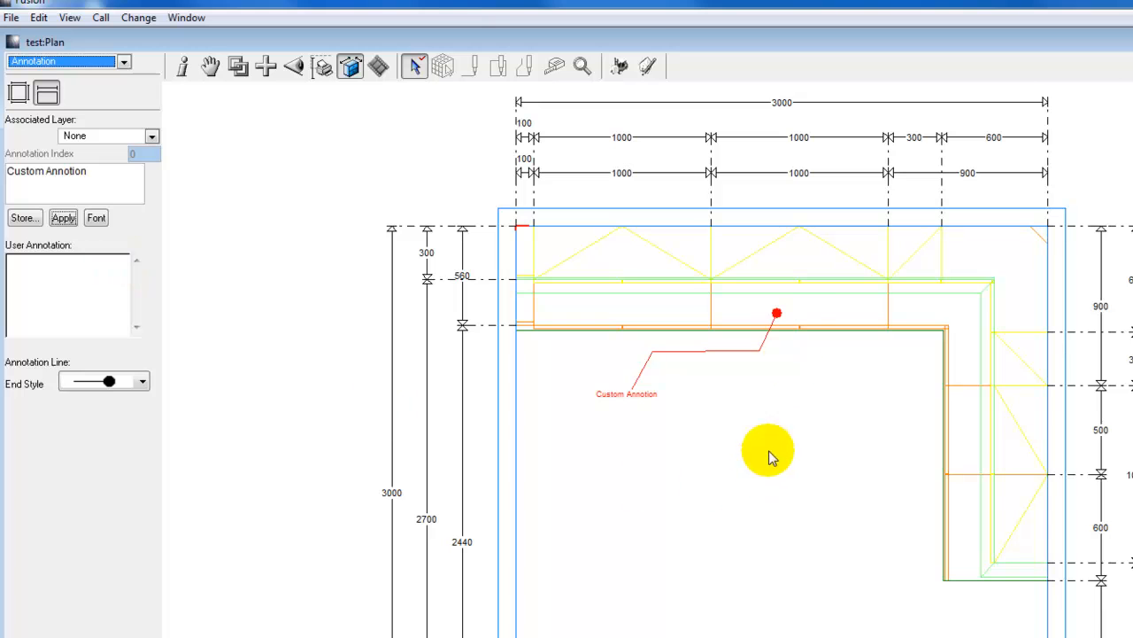